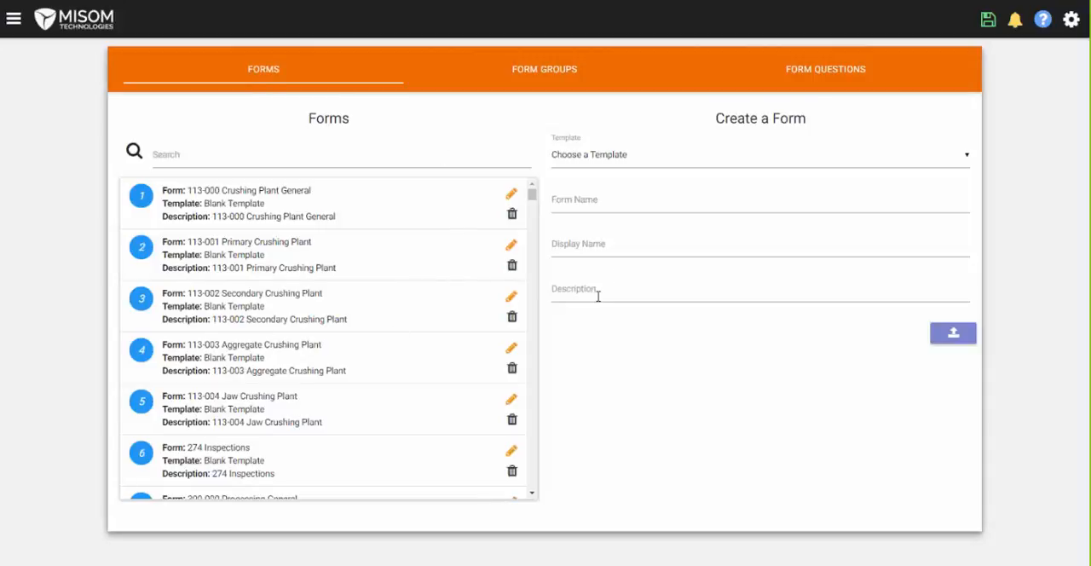
# - Start a new form from the Blank Template and go through its form name, display name and description fields
pyautogui.click(609, 162)
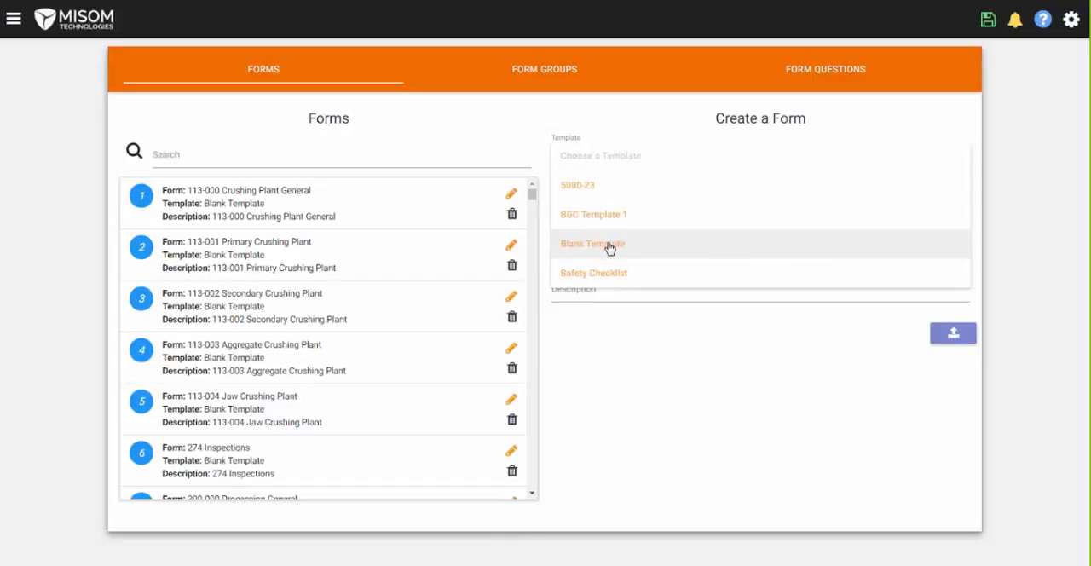
pyautogui.click(609, 243)
pyautogui.click(593, 197)
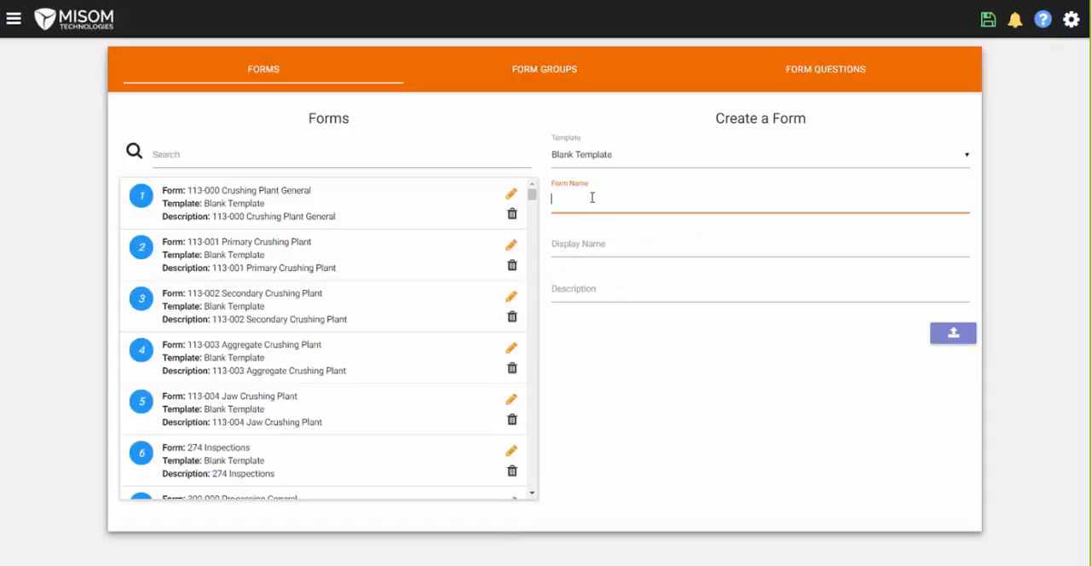
pyautogui.click(611, 243)
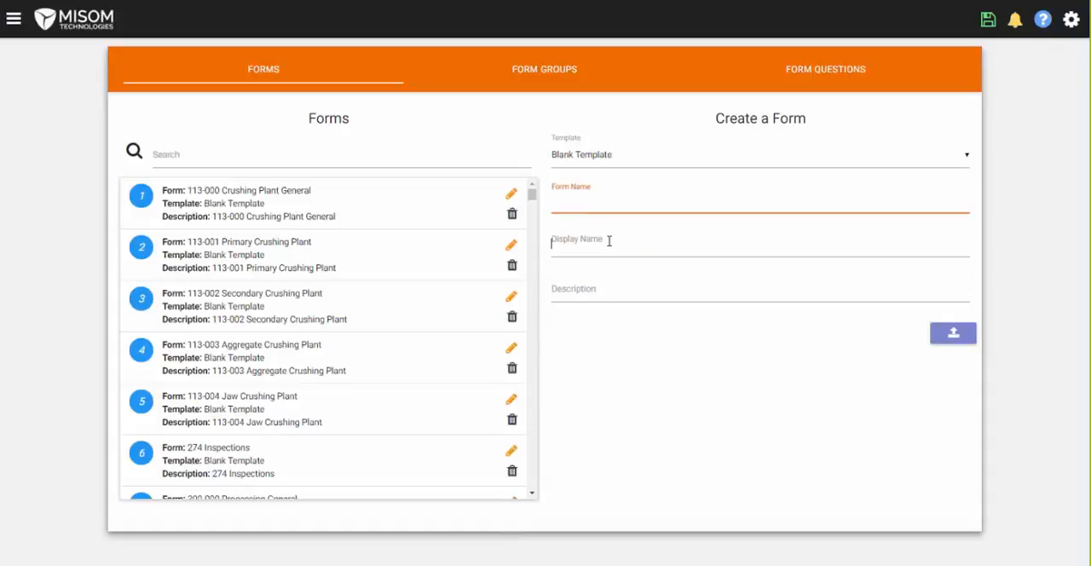
pyautogui.click(585, 285)
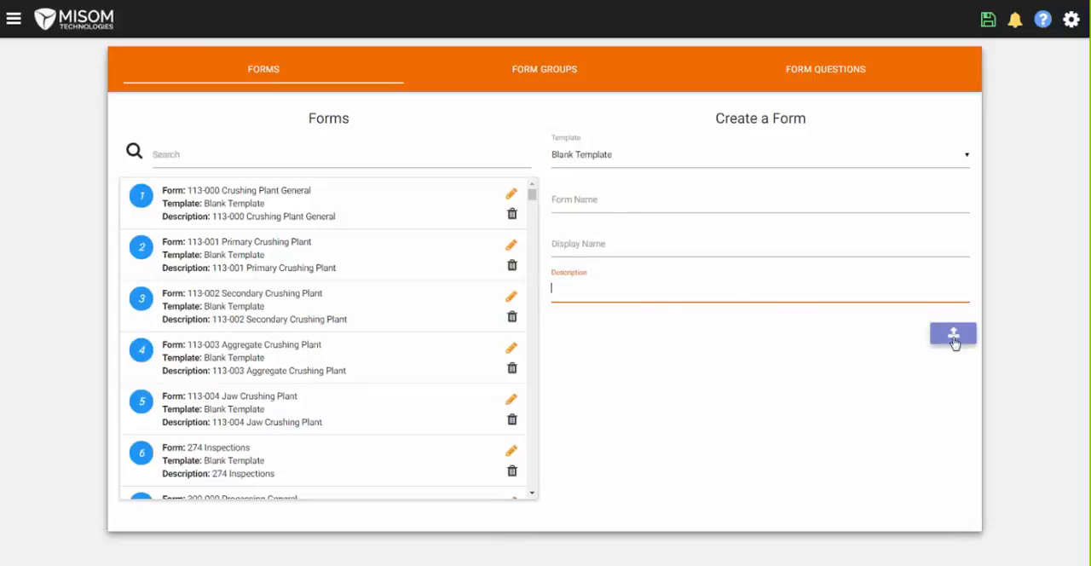
# - View the editable details of the forms 113-000 Crushing Plant General and 113-001 Primary Crushing Plant
pyautogui.click(512, 195)
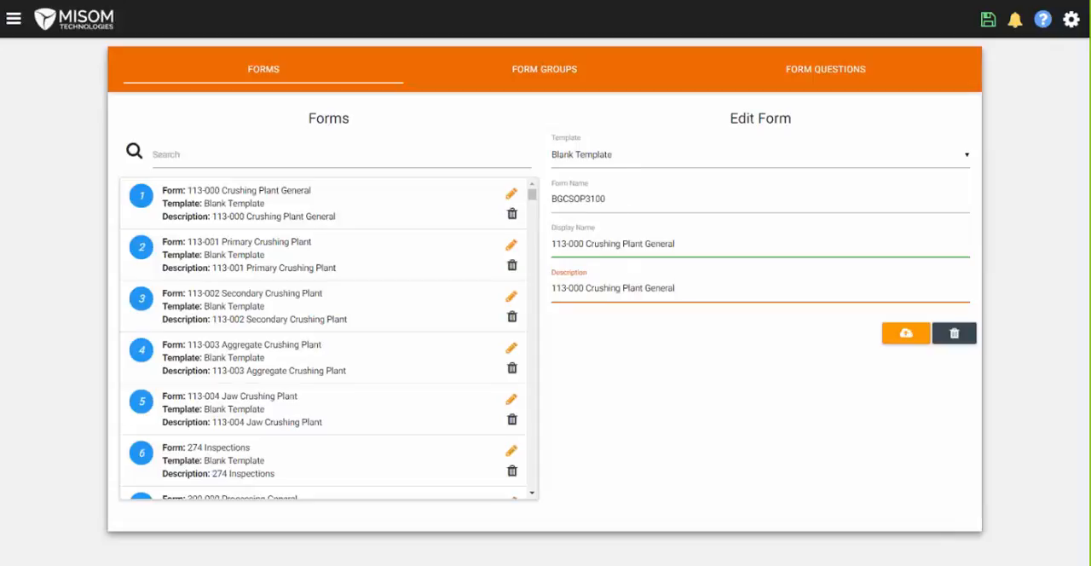
pyautogui.click(512, 245)
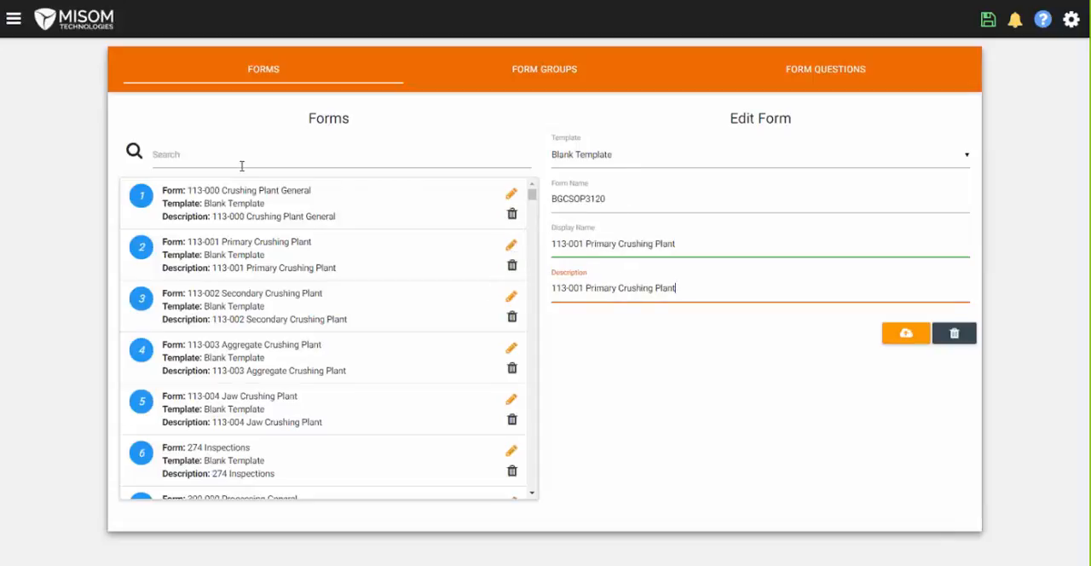
# - Start a new form group of type I - Auto Date and Time and name it AutoDateAndTime
pyautogui.click(555, 78)
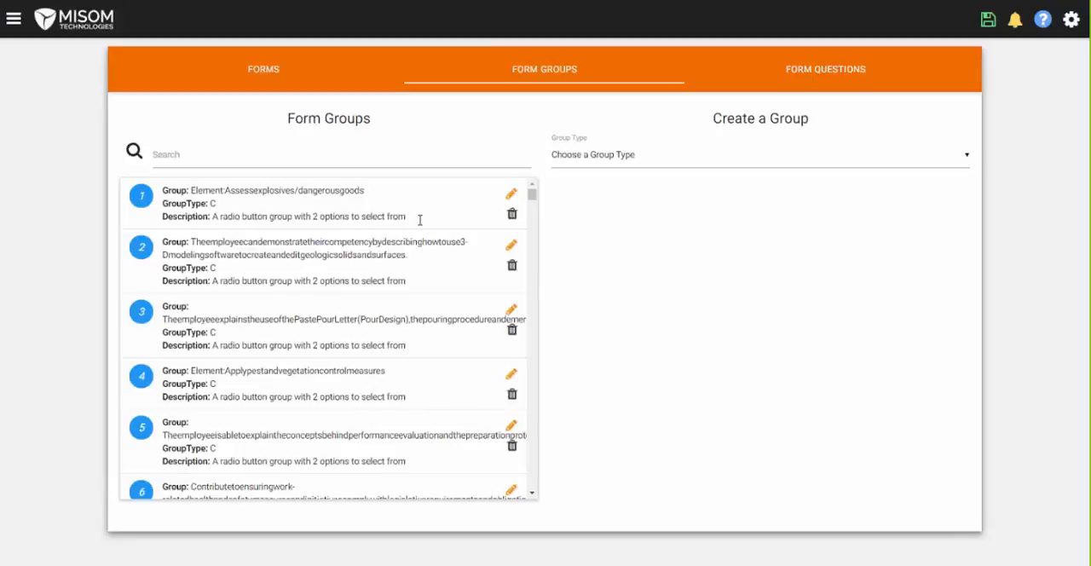
pyautogui.click(614, 157)
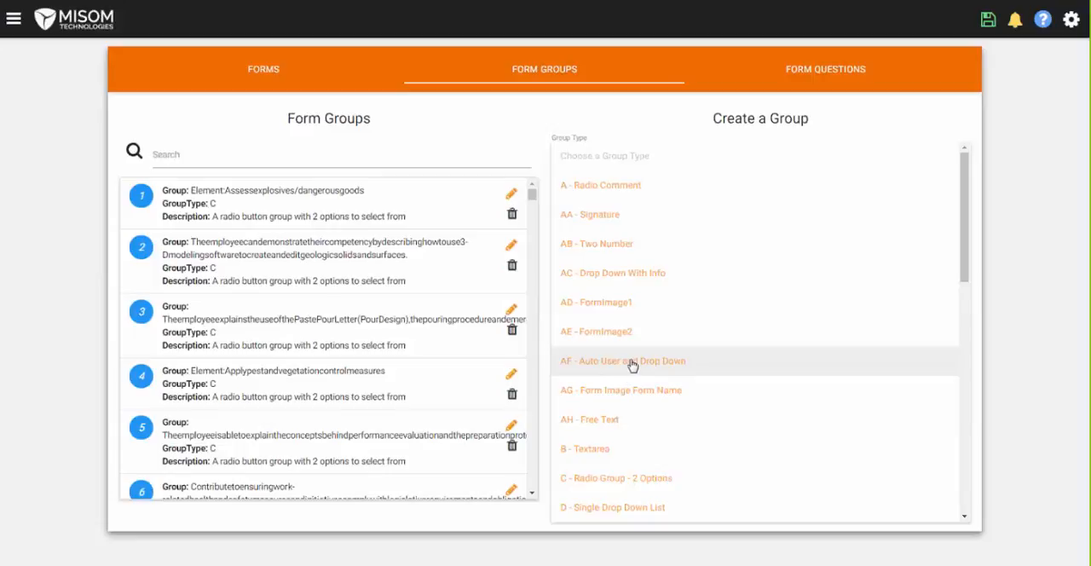
pyautogui.scroll(-3, 632, 365)
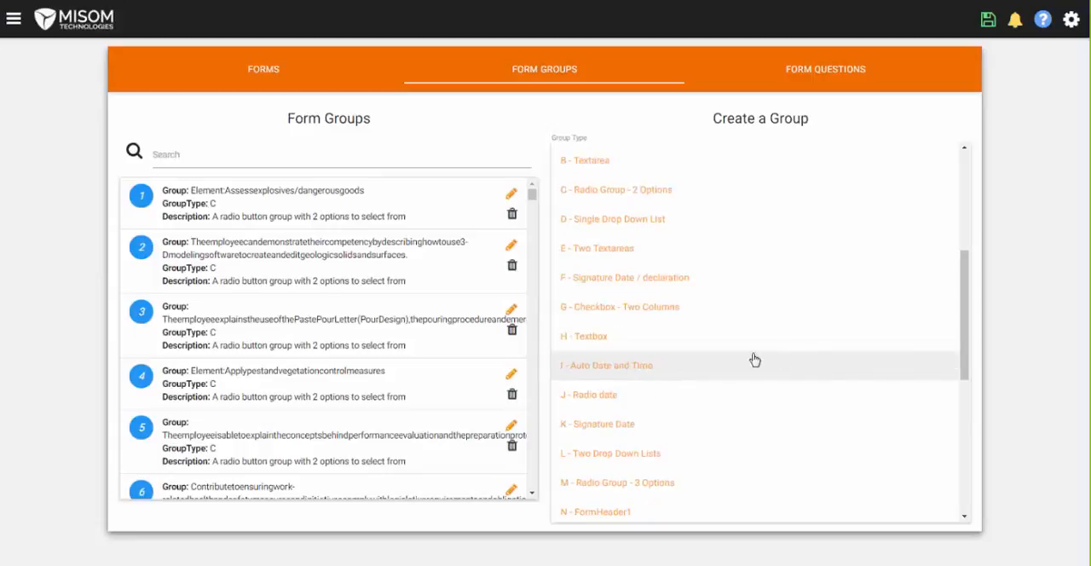
pyautogui.click(591, 369)
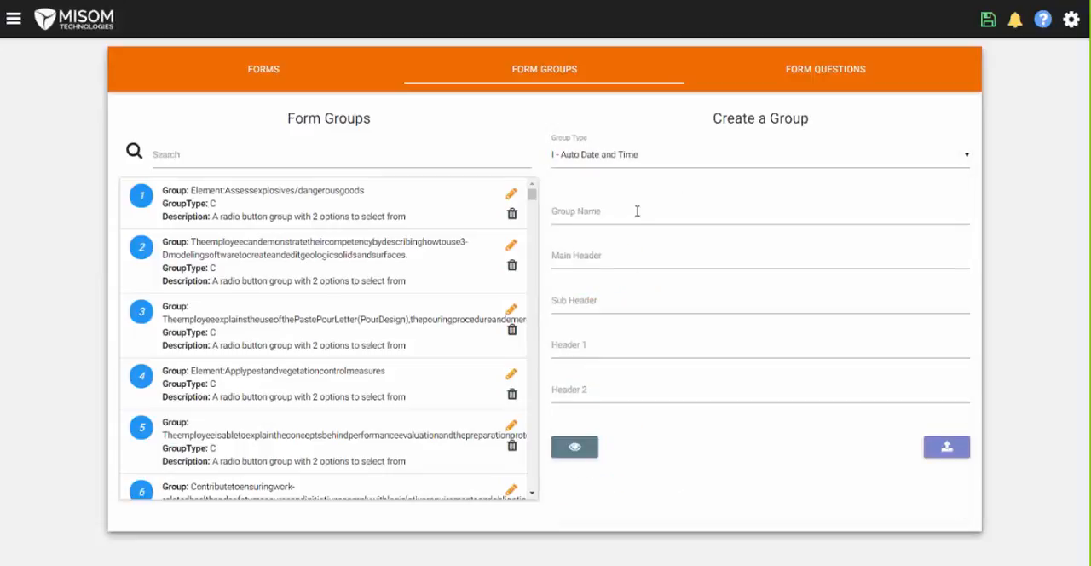
pyautogui.click(561, 215)
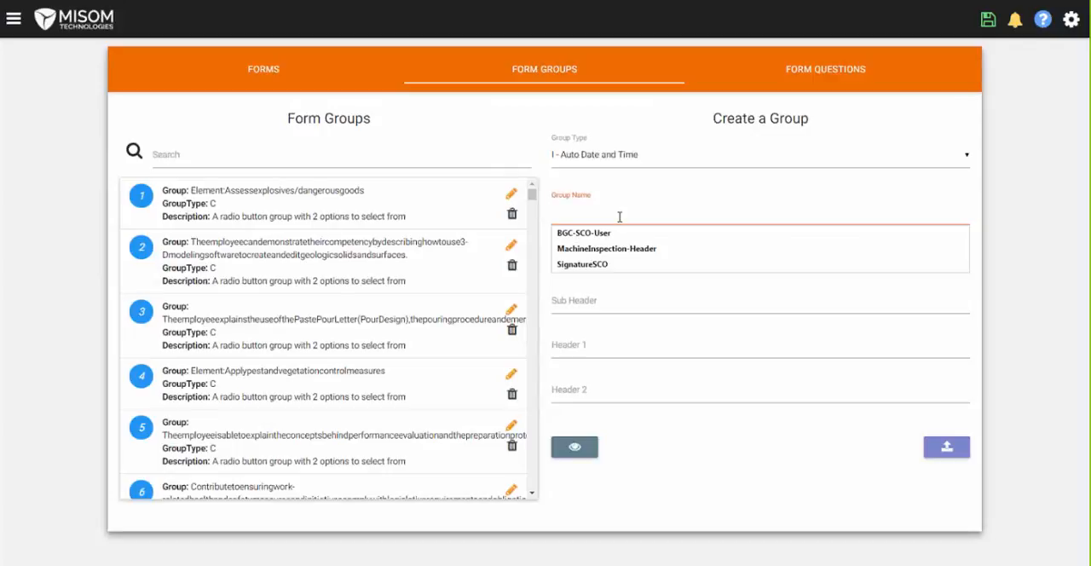
pyautogui.write('AutoDateAndTime')
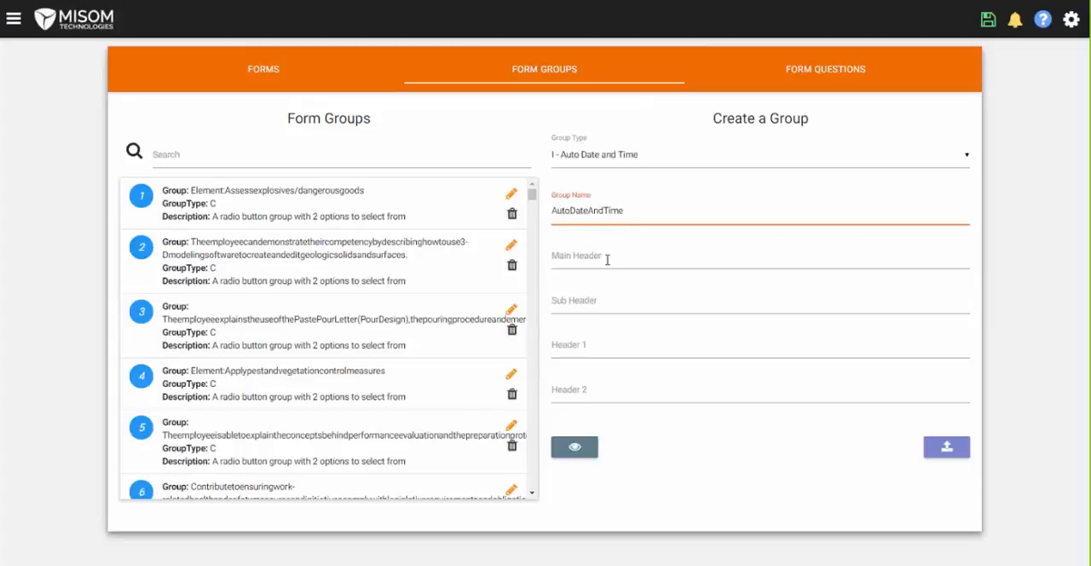
# - Set the group's Header 1 to Date and Header 2 to Time, leaving the main header and sub header empty
pyautogui.click(606, 258)
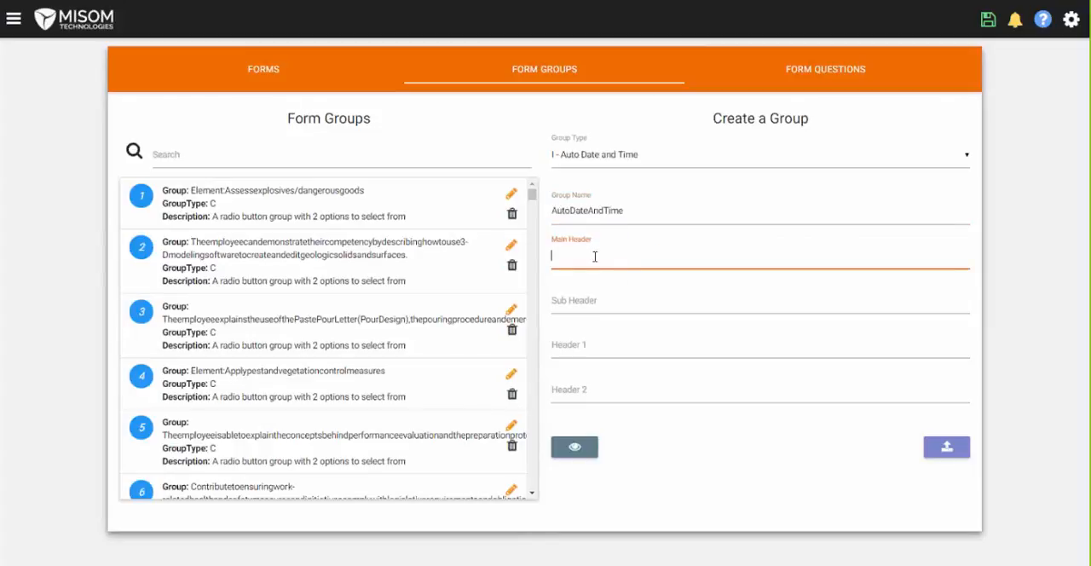
pyautogui.click(595, 300)
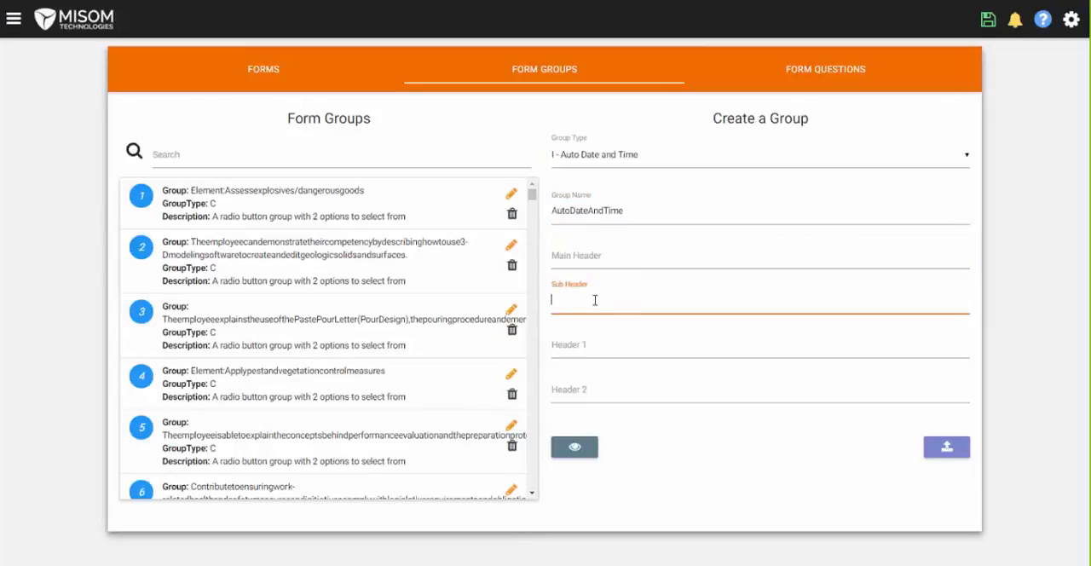
pyautogui.click(599, 346)
pyautogui.click(587, 391)
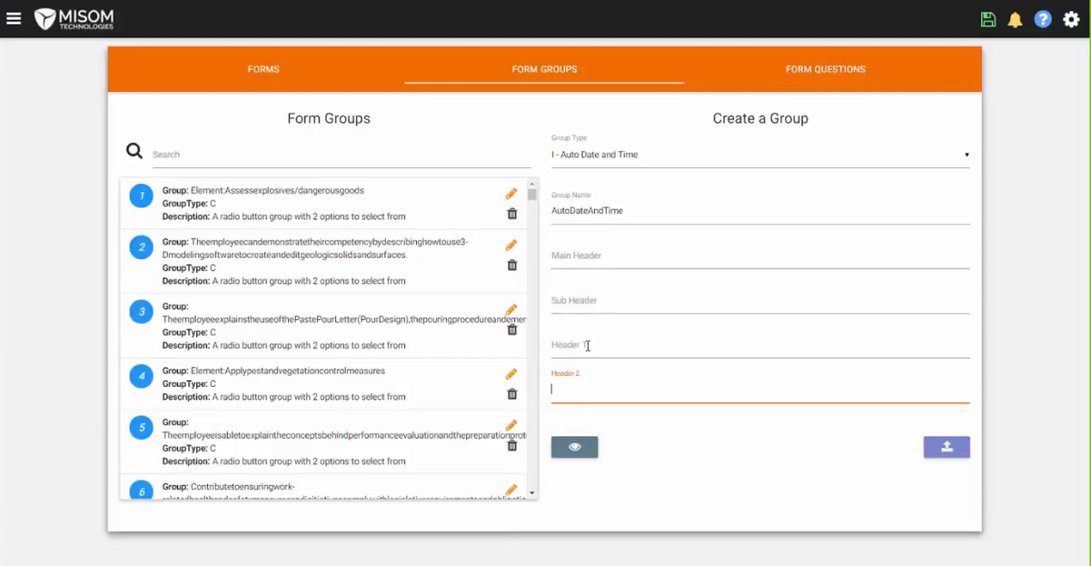
pyautogui.click(592, 347)
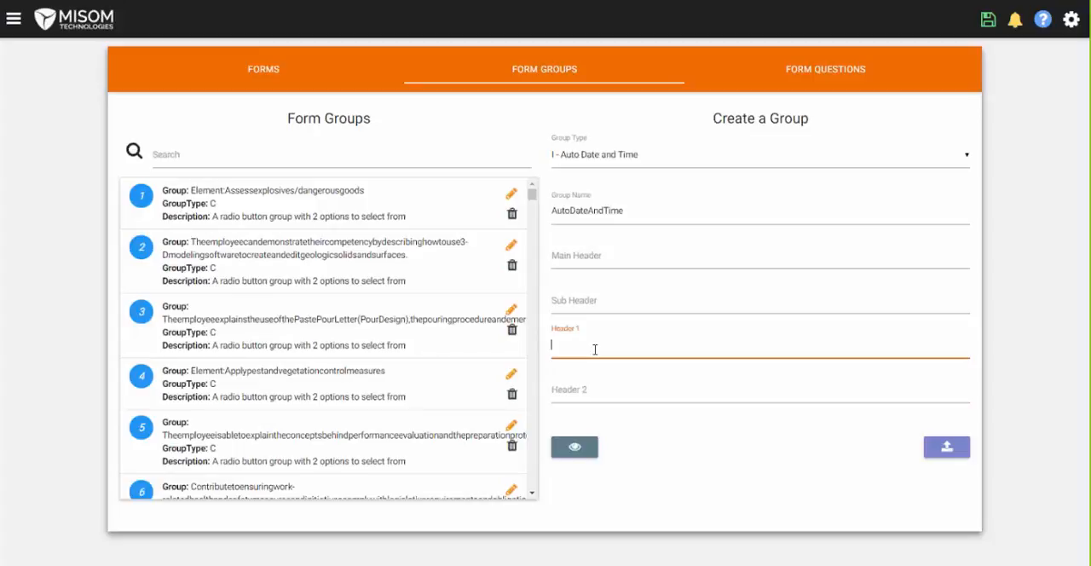
pyautogui.write('Date')
pyautogui.click(587, 391)
pyautogui.write('Time')
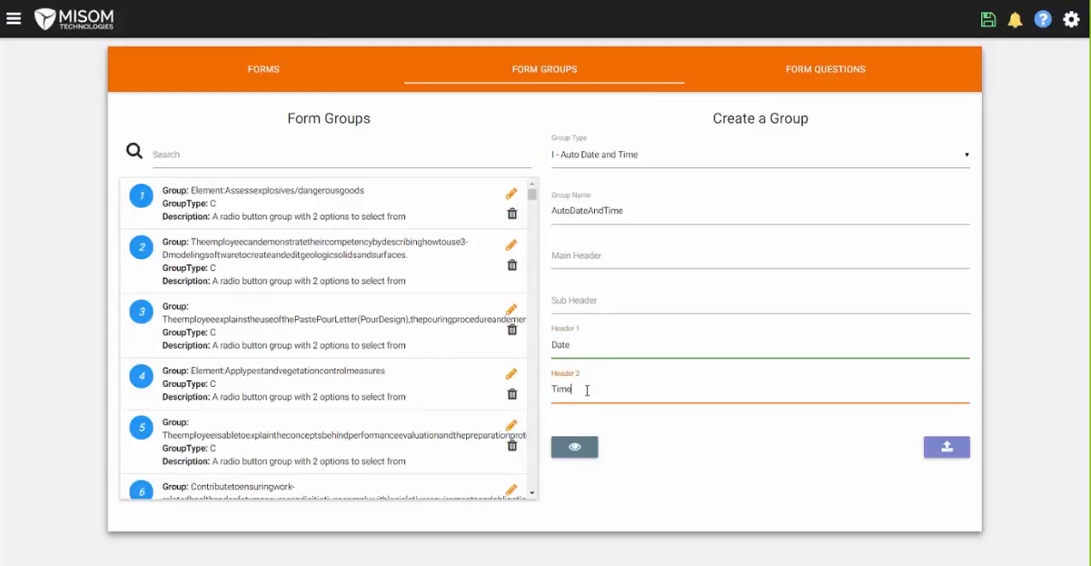
# - Preview the AutoDateAndTime group with labels instead of headers, and submit the group
pyautogui.click(578, 453)
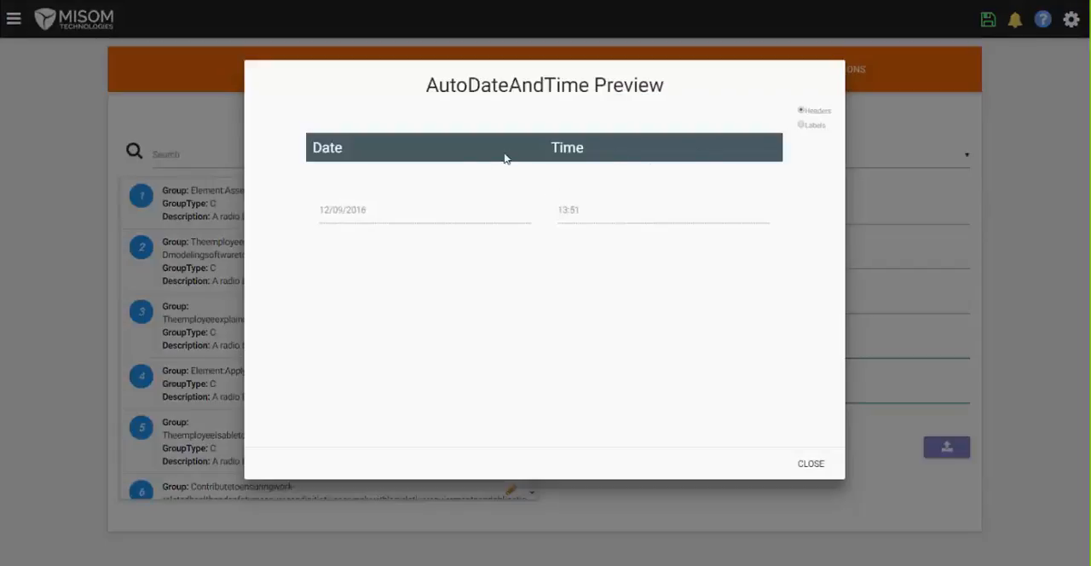
pyautogui.click(802, 127)
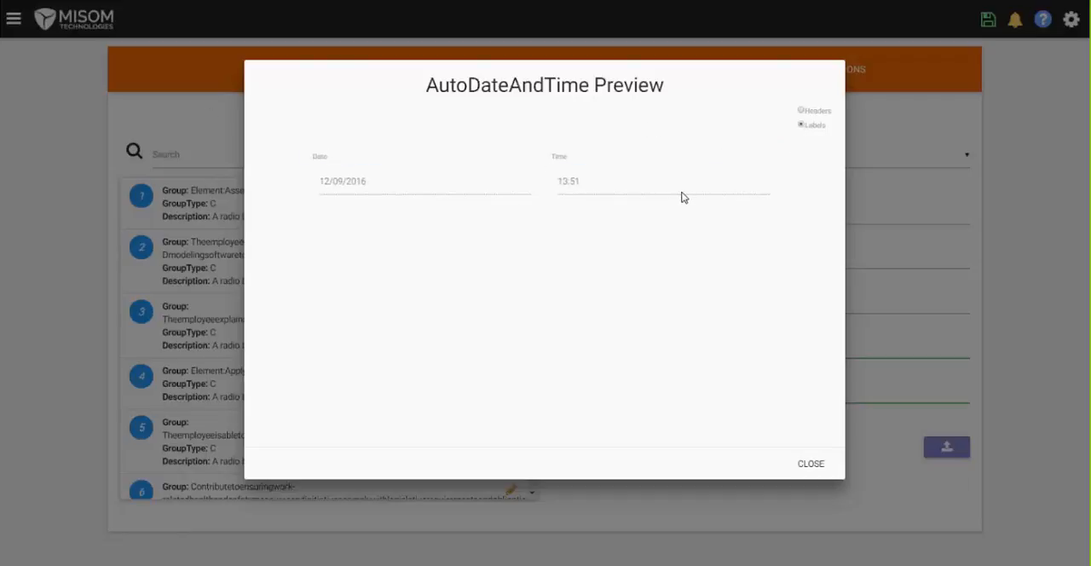
pyautogui.click(812, 465)
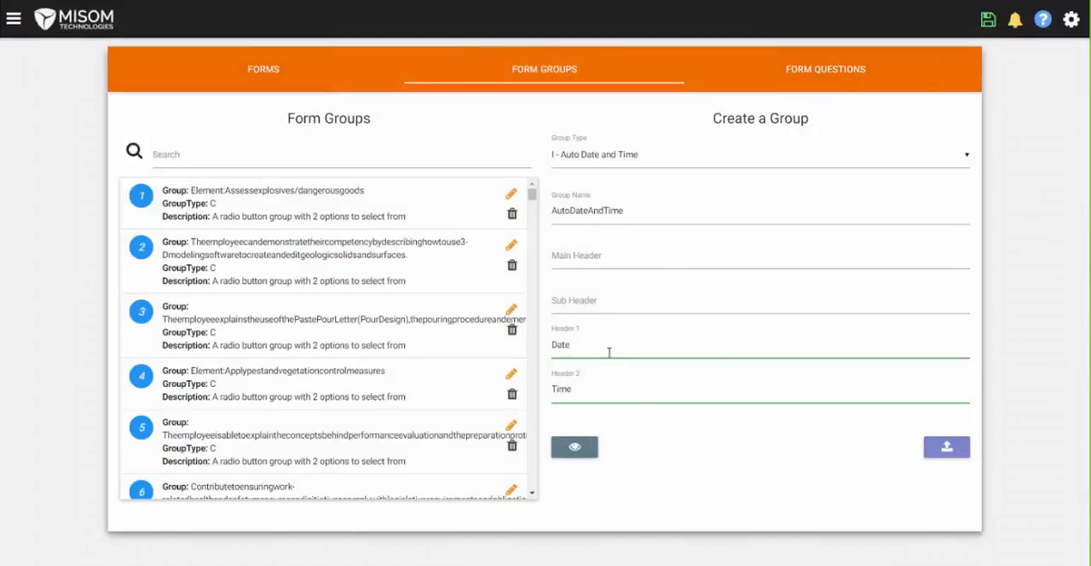
pyautogui.click(942, 452)
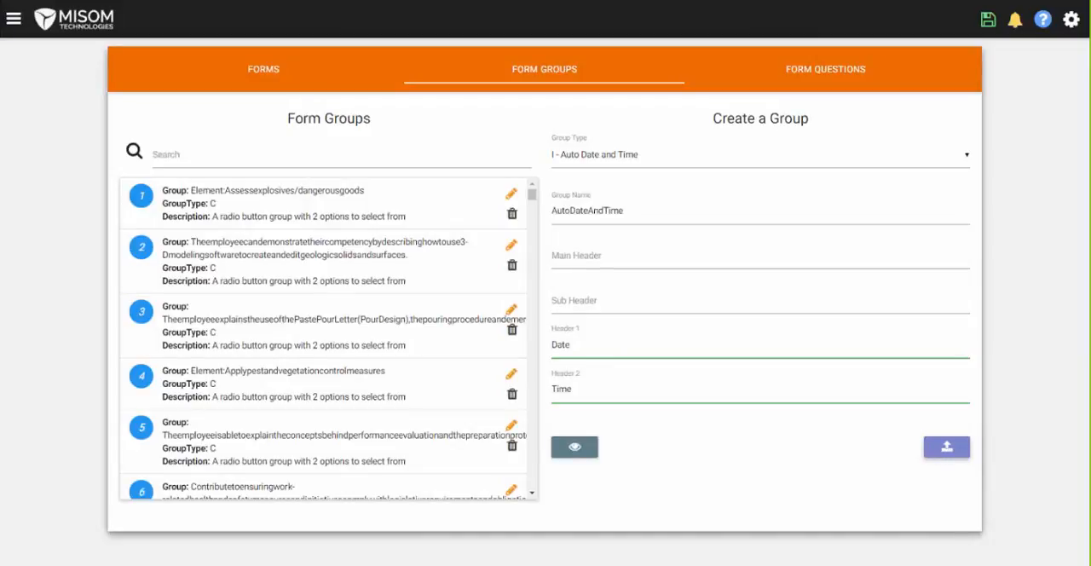
# - Fill in a new form question named Question1 with the display name "It was the interior of the cabs clean"
pyautogui.click(816, 77)
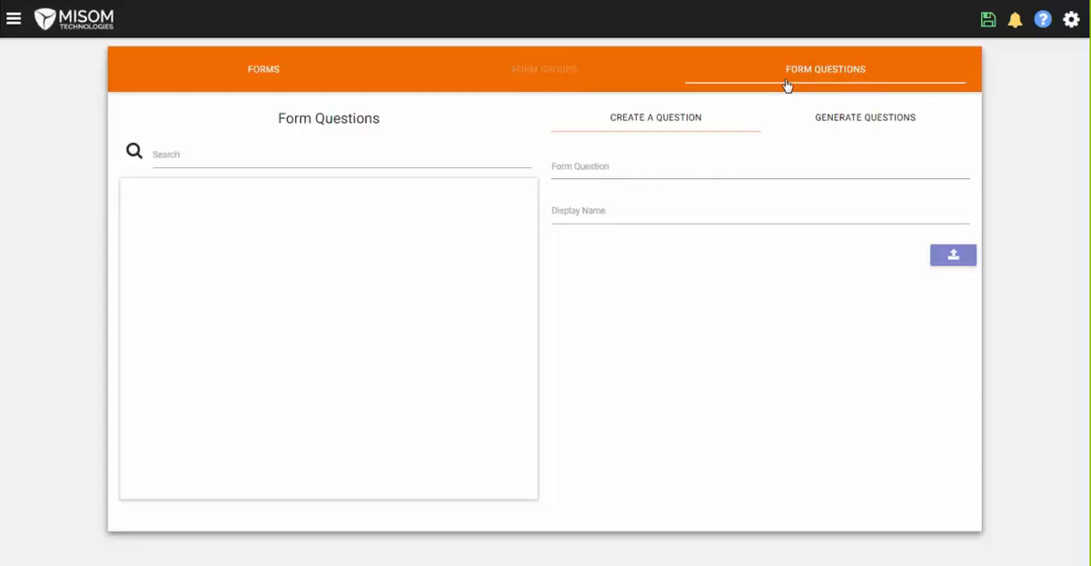
pyautogui.click(628, 170)
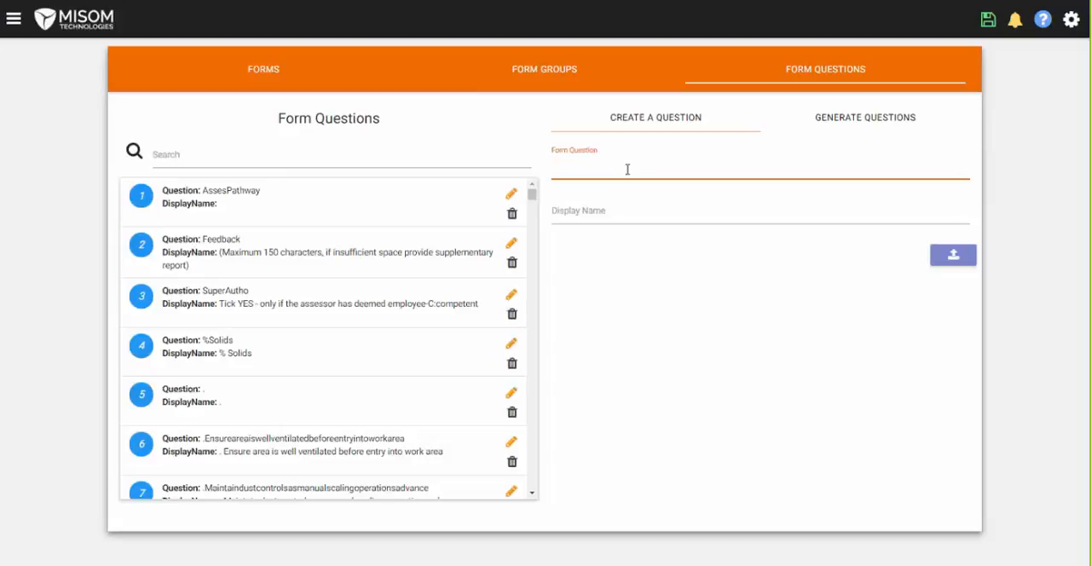
pyautogui.write('Question1')
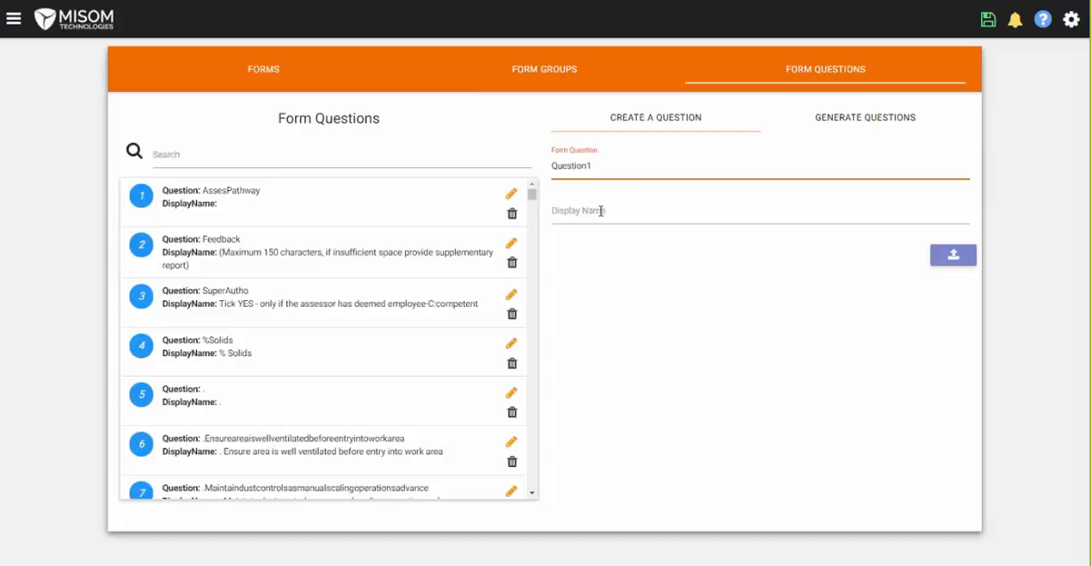
pyautogui.click(601, 211)
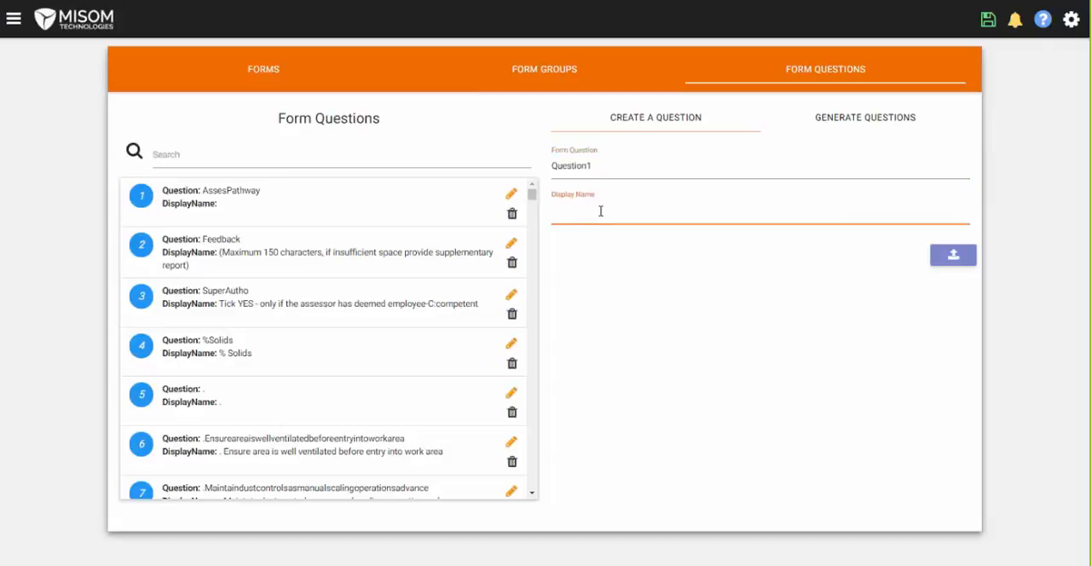
pyautogui.write('It was the interior of the cabs clean')
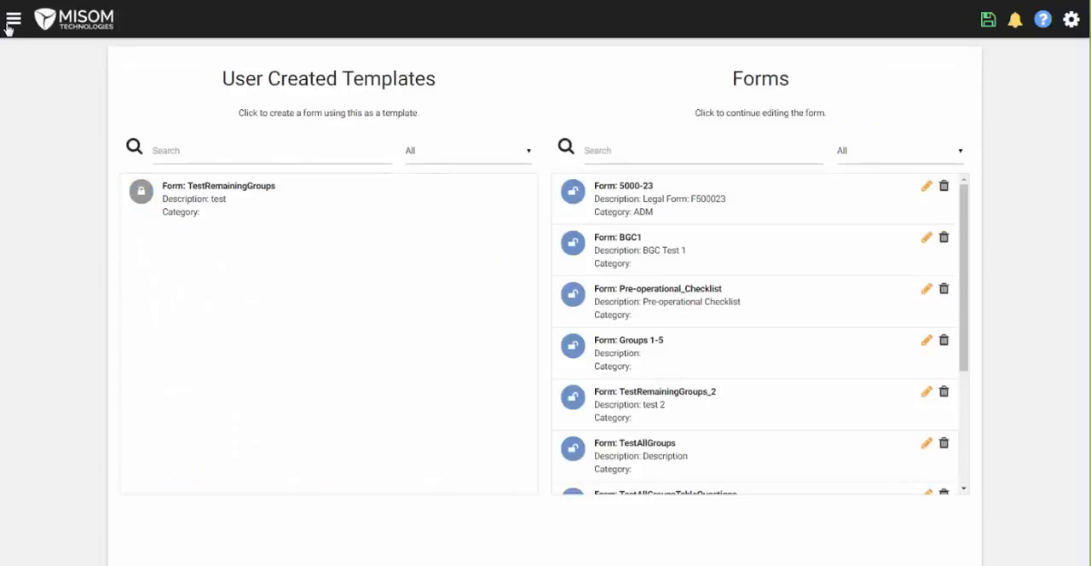
pyautogui.click(10, 22)
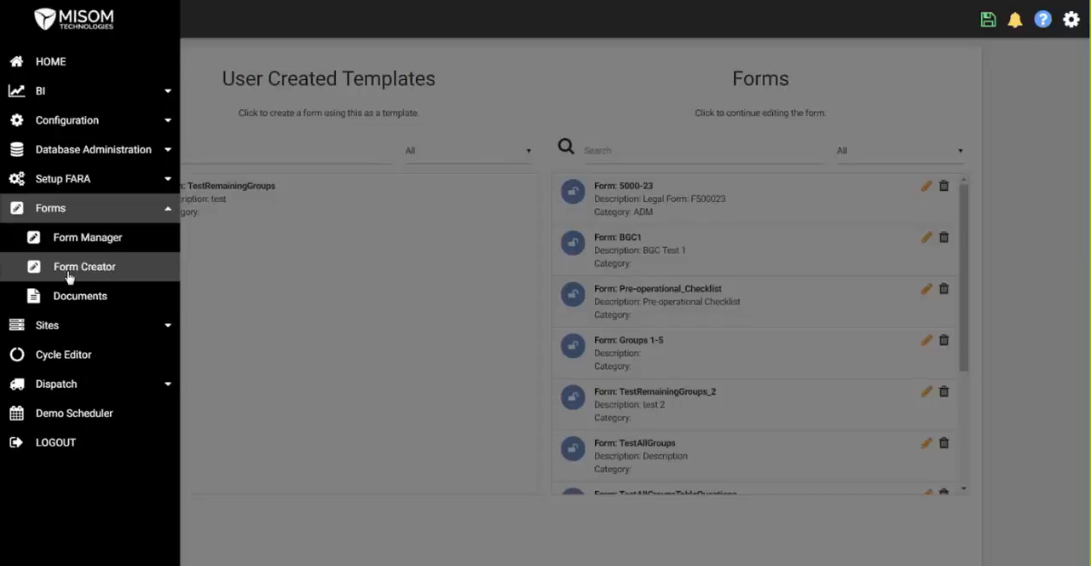
pyautogui.click(522, 115)
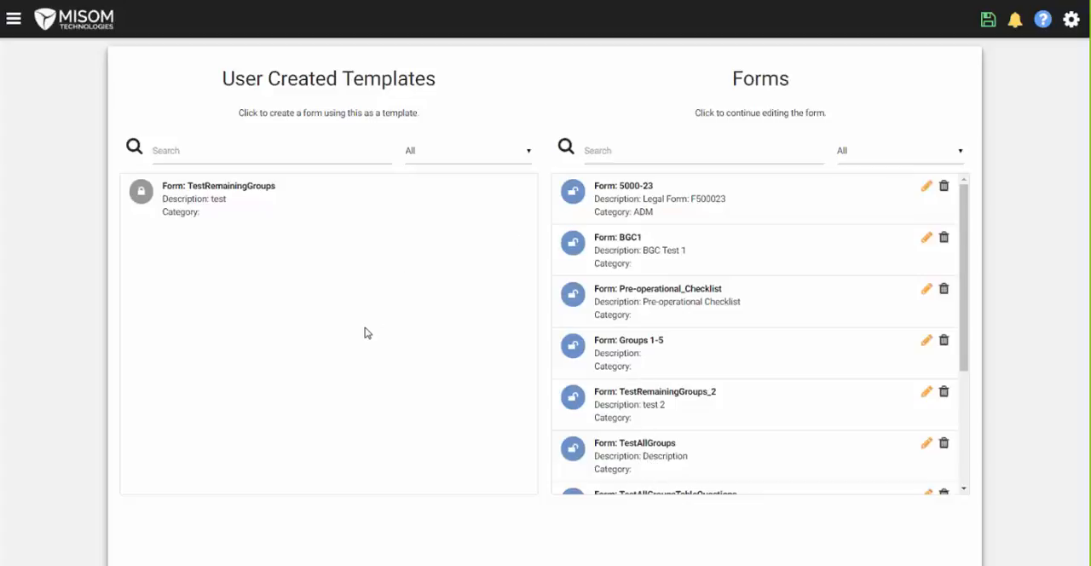
# - View the template, name and description details of the 5000-23 form and dismiss them without submitting
pyautogui.click(927, 193)
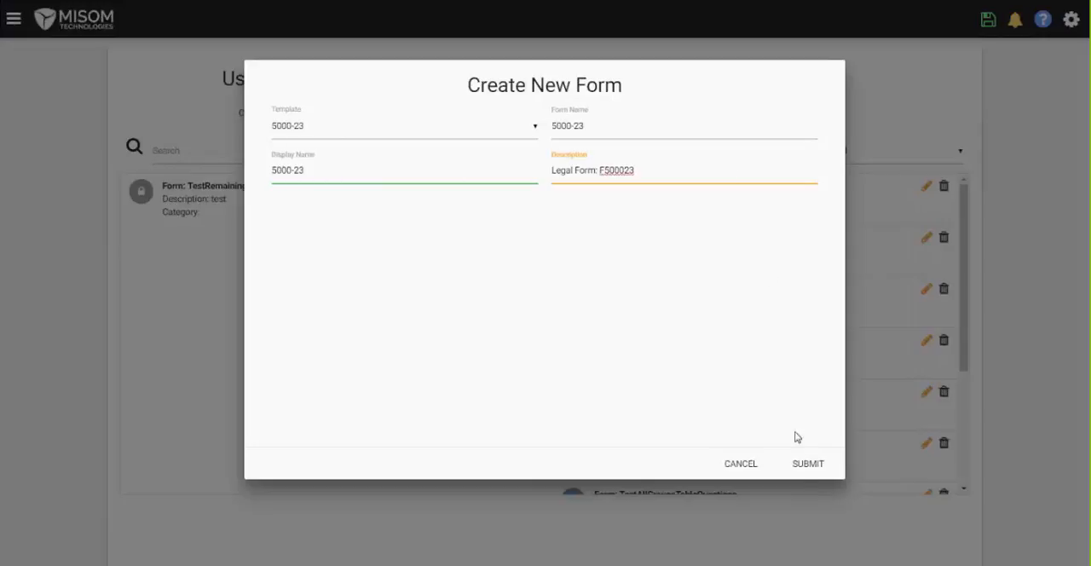
pyautogui.click(753, 471)
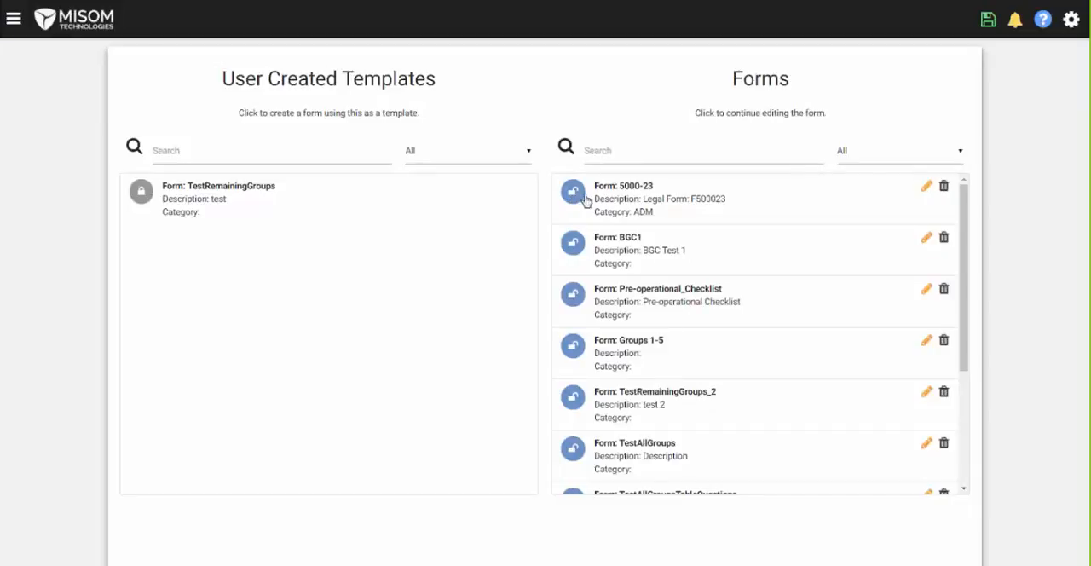
# - Open the Pre-operational_Checklist form and examine its header, date-time, operator and supervisor groups in the form preview
pyautogui.click(642, 300)
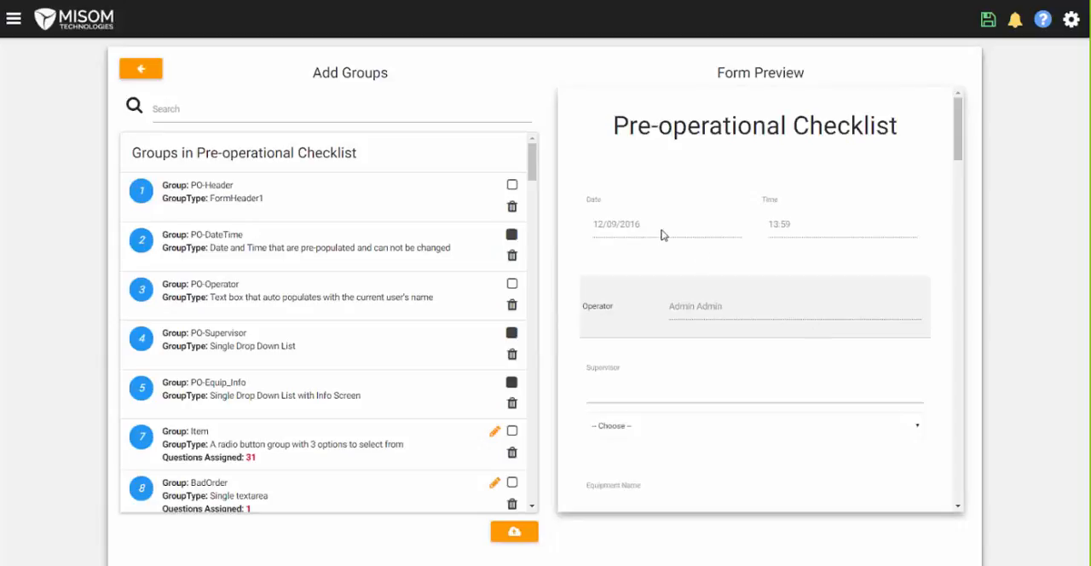
pyautogui.click(240, 200)
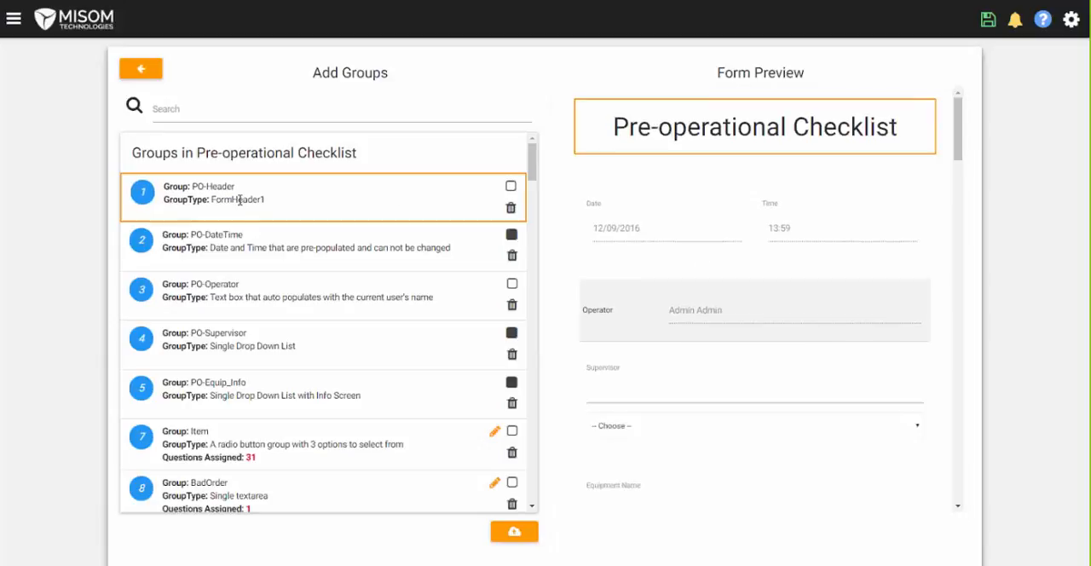
pyautogui.click(239, 247)
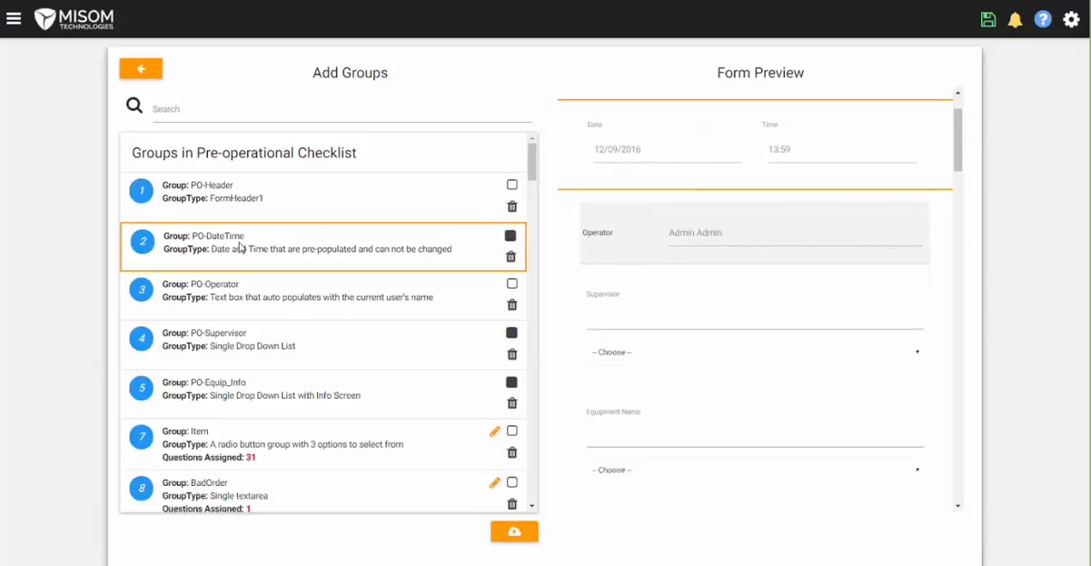
pyautogui.click(251, 295)
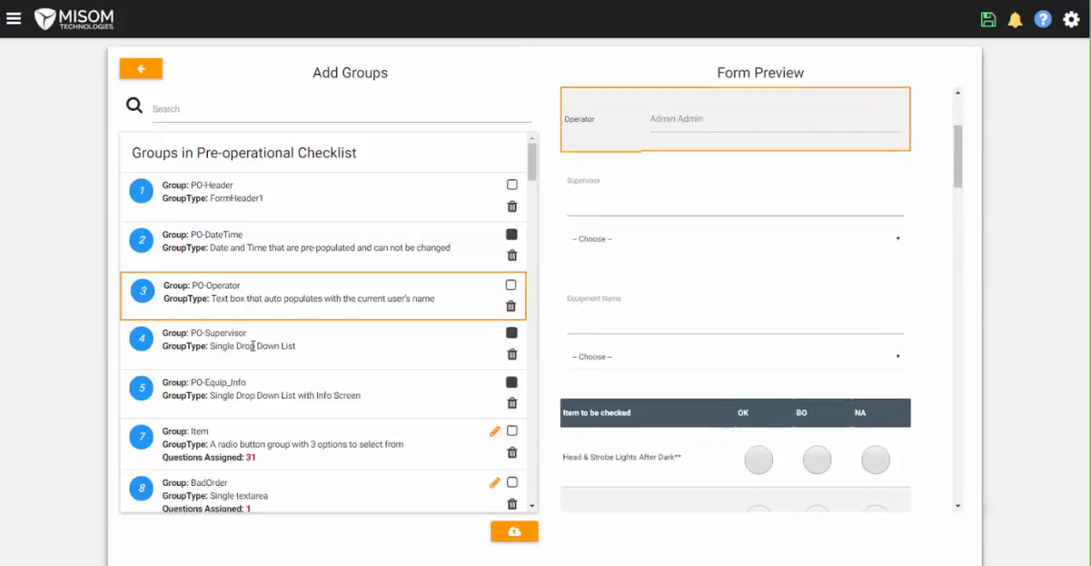
pyautogui.click(253, 346)
pyautogui.click(264, 213)
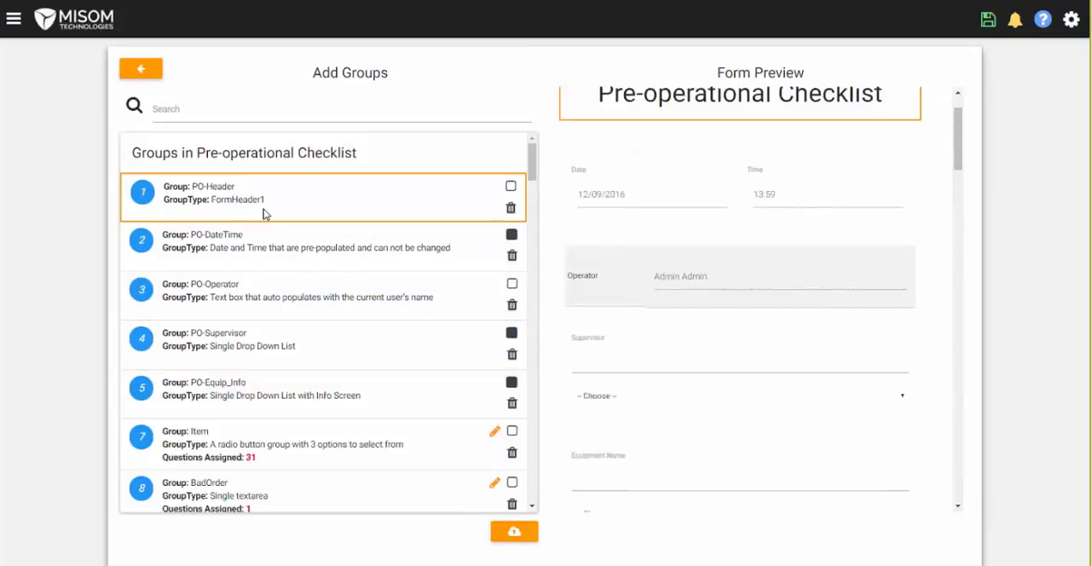
pyautogui.click(389, 256)
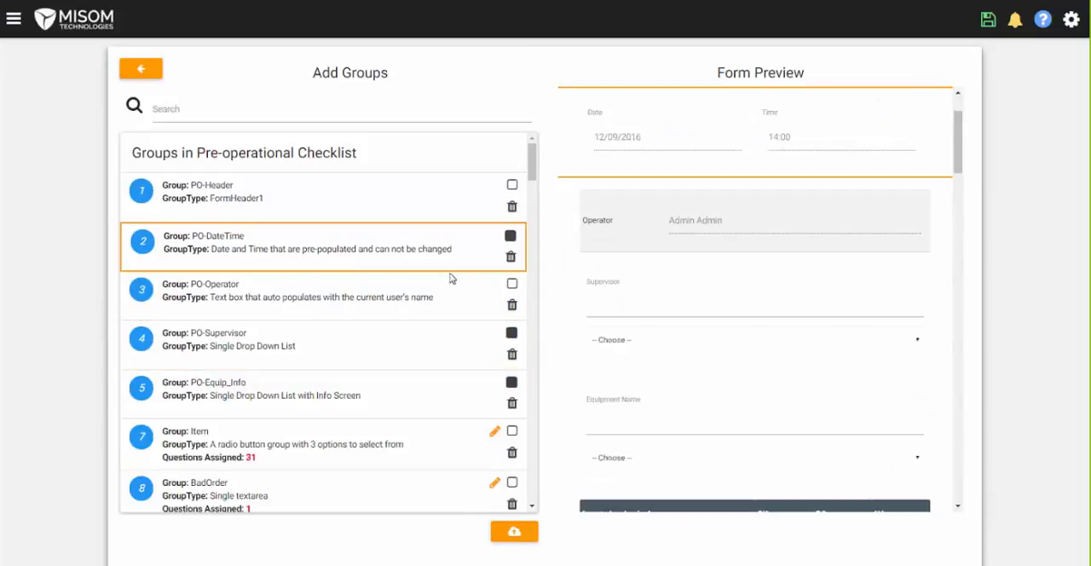
# - Toggle the PO-DateTime group's checkbox and return it to its checked state
pyautogui.click(510, 236)
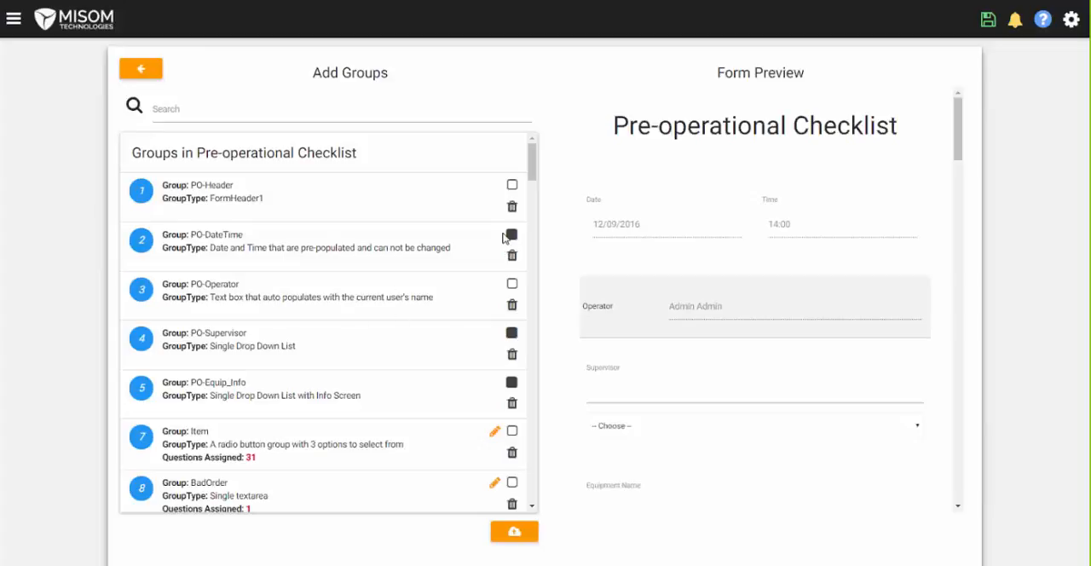
pyautogui.click(511, 238)
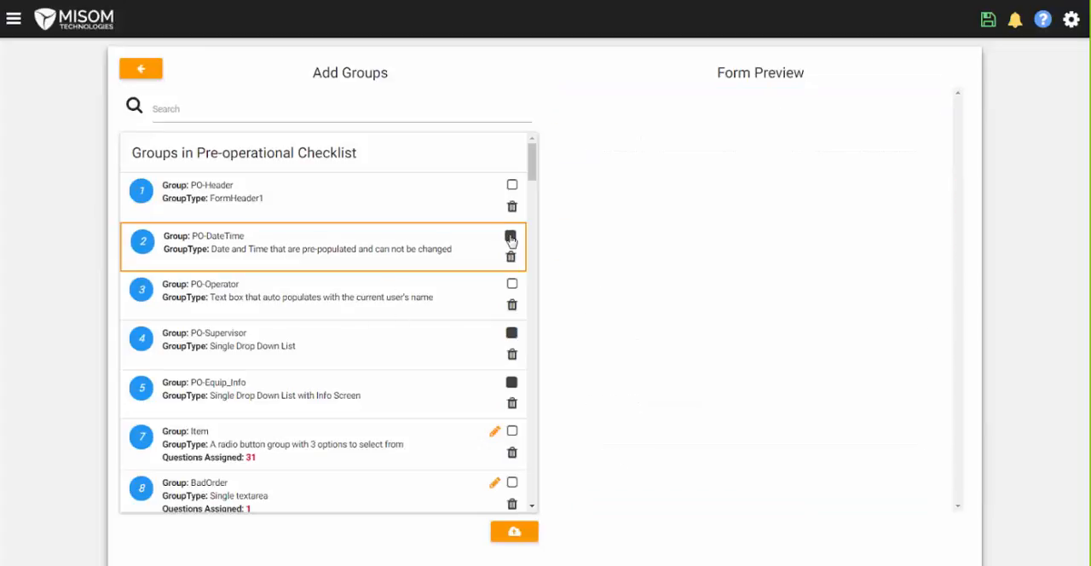
# - Reorder the checklist groups so PO-Operator comes before PO-DateTime and PO-Equip_Info comes before PO-Supervisor
pyautogui.click(441, 297)
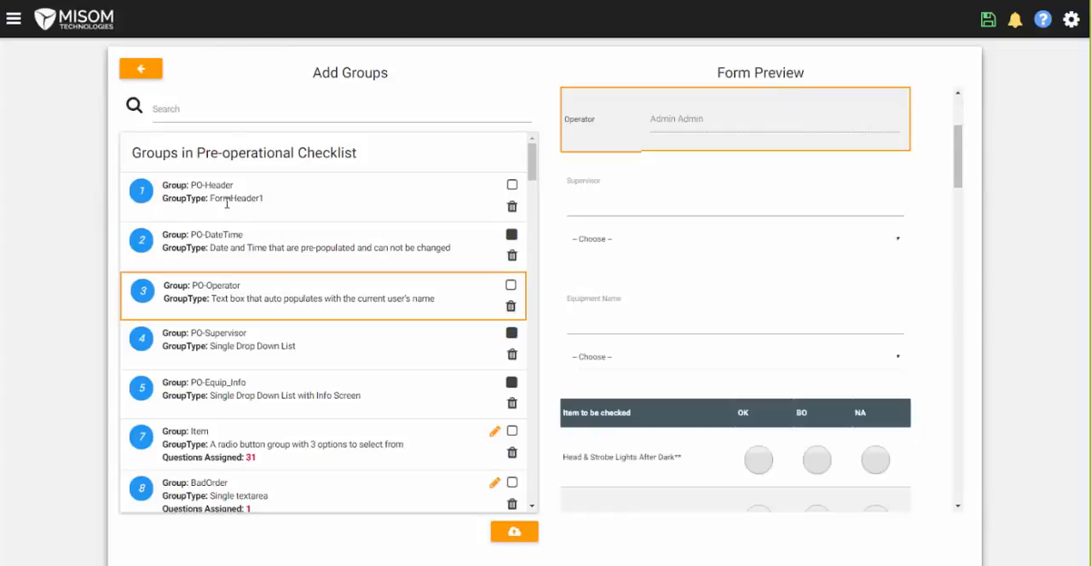
pyautogui.moveTo(268, 249); pyautogui.dragTo(264, 313)
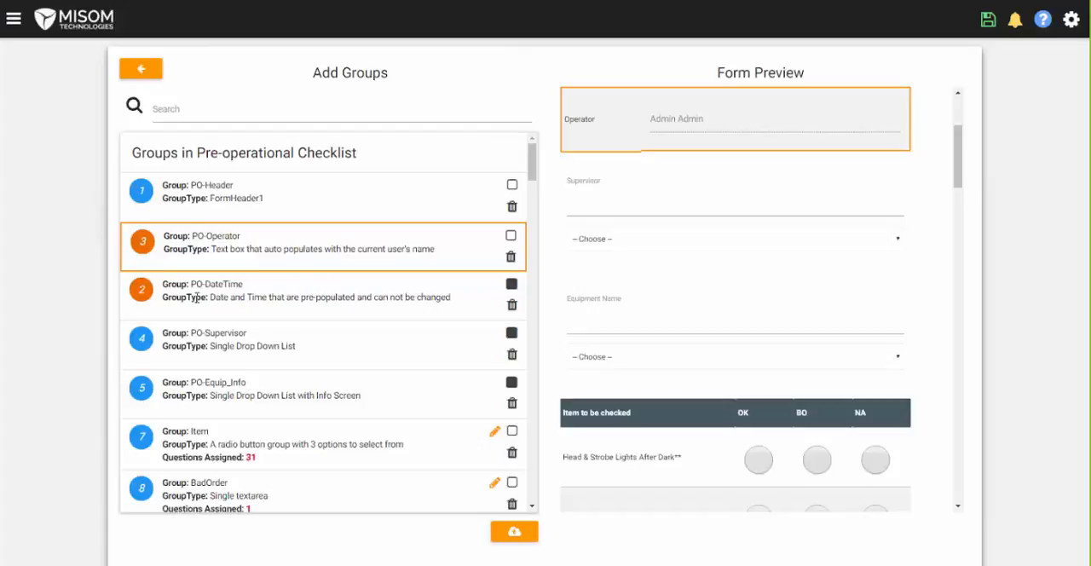
pyautogui.moveTo(229, 348); pyautogui.dragTo(229, 394)
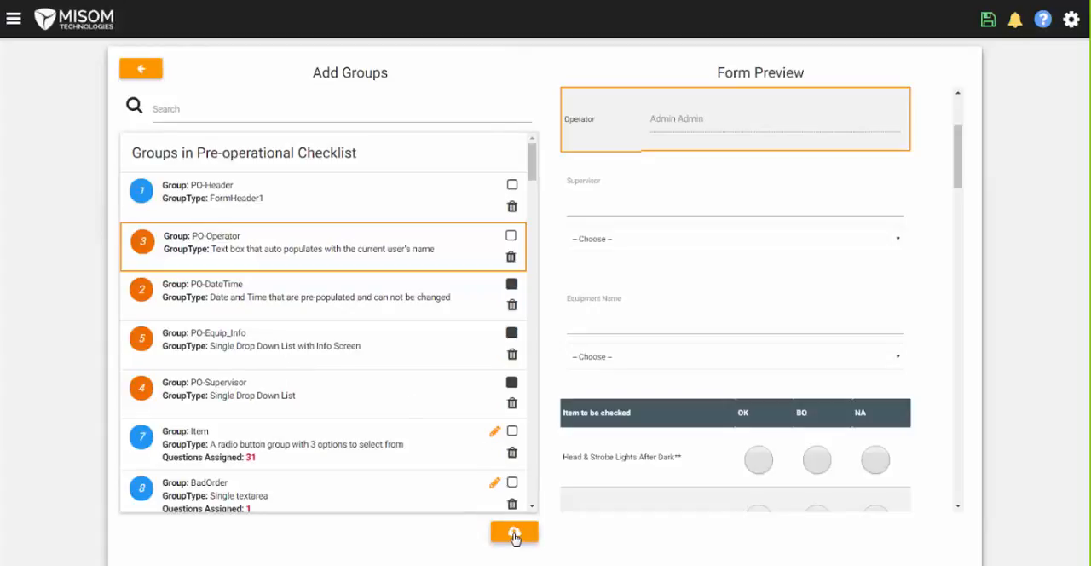
# - Add the unused PreOpMachineInfo question to the Item group of the Pre-operational Checklist, and leave the group's question list
pyautogui.click(495, 435)
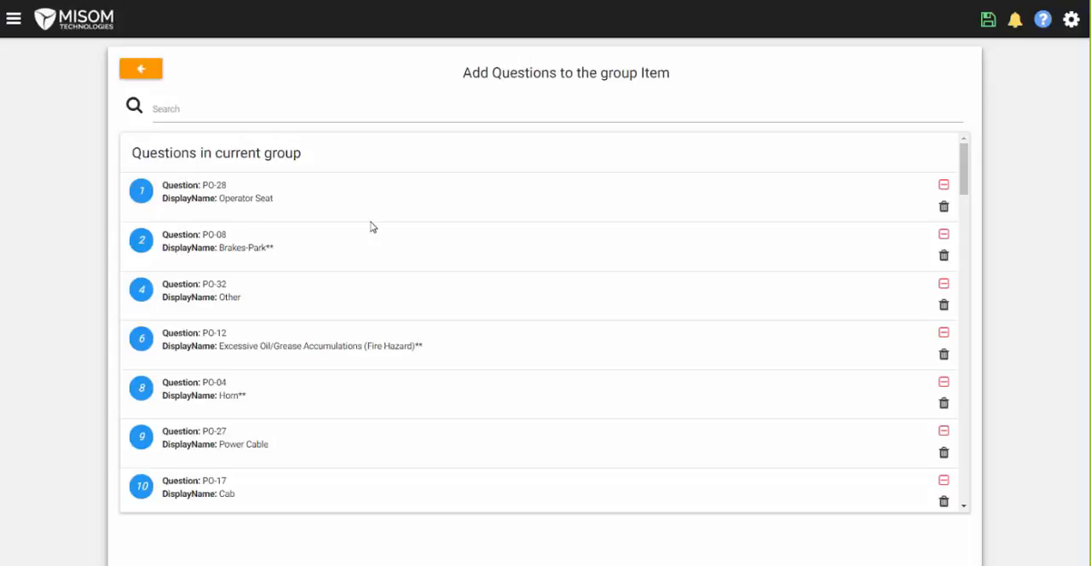
pyautogui.scroll(-5, 417, 329)
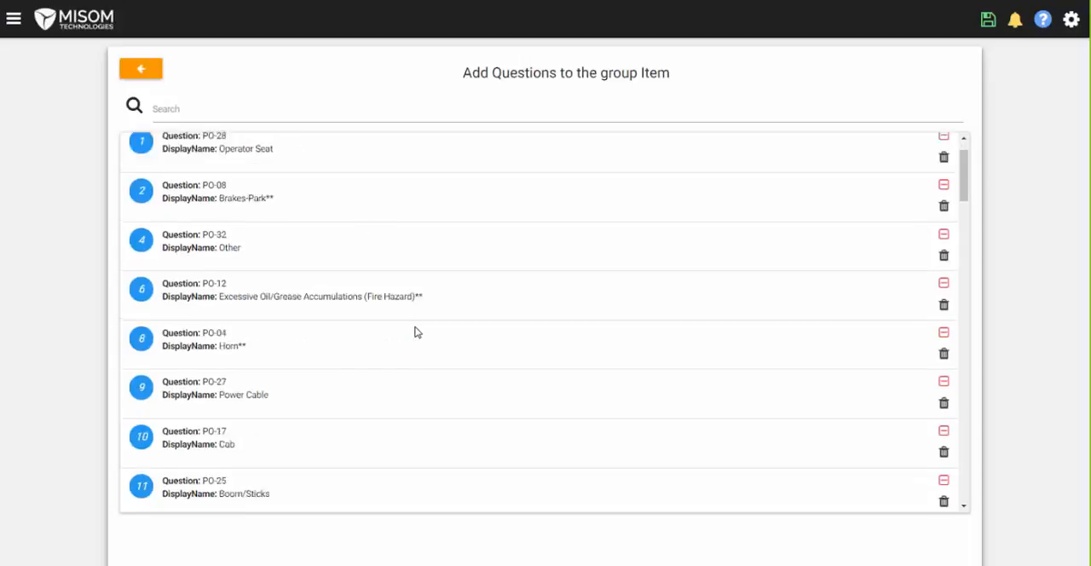
pyautogui.scroll(-10, 416, 327)
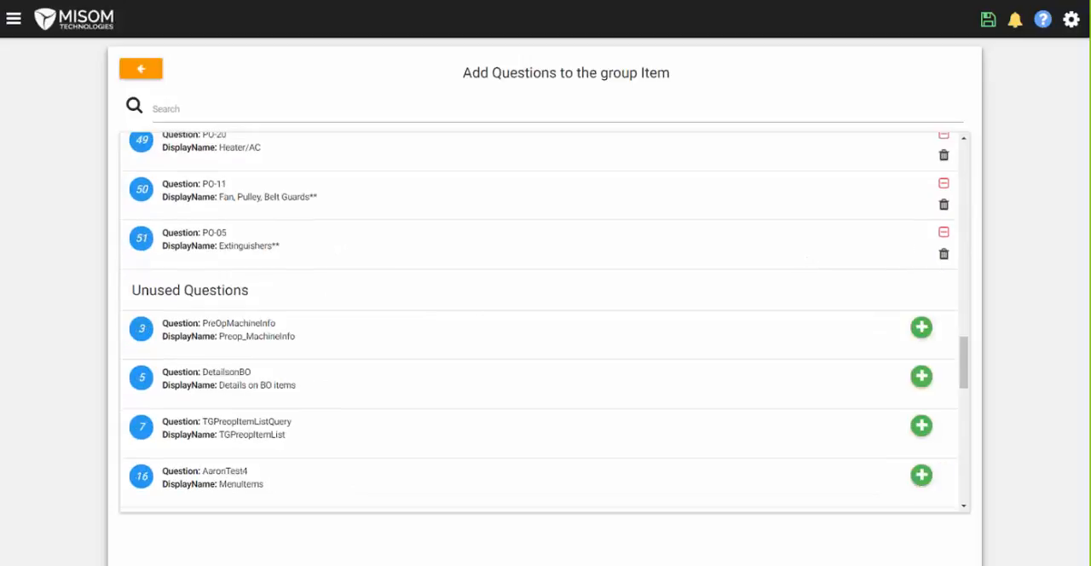
pyautogui.click(925, 334)
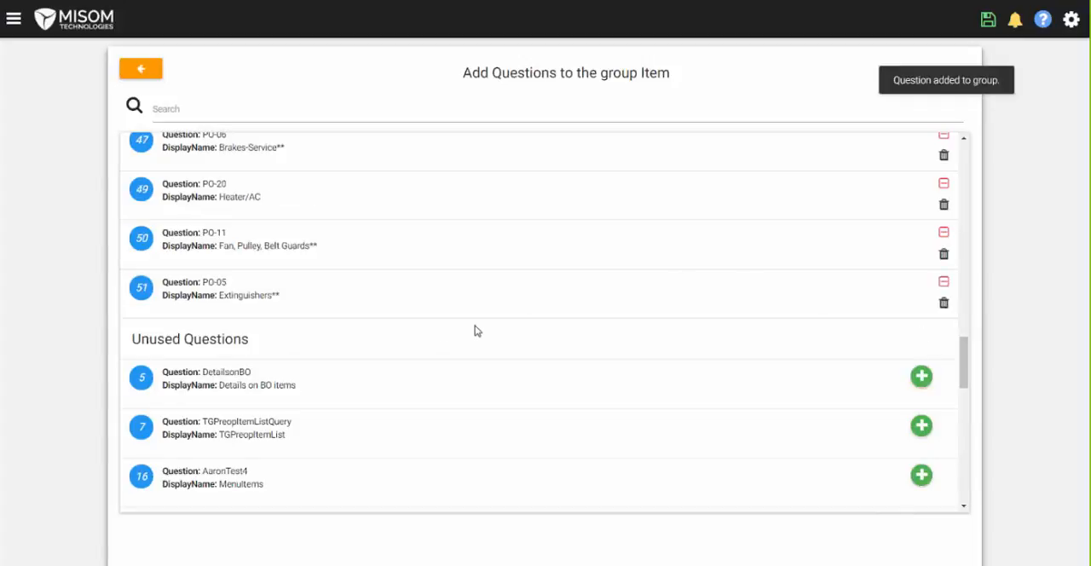
pyautogui.moveTo(964, 371); pyautogui.dragTo(963, 174)
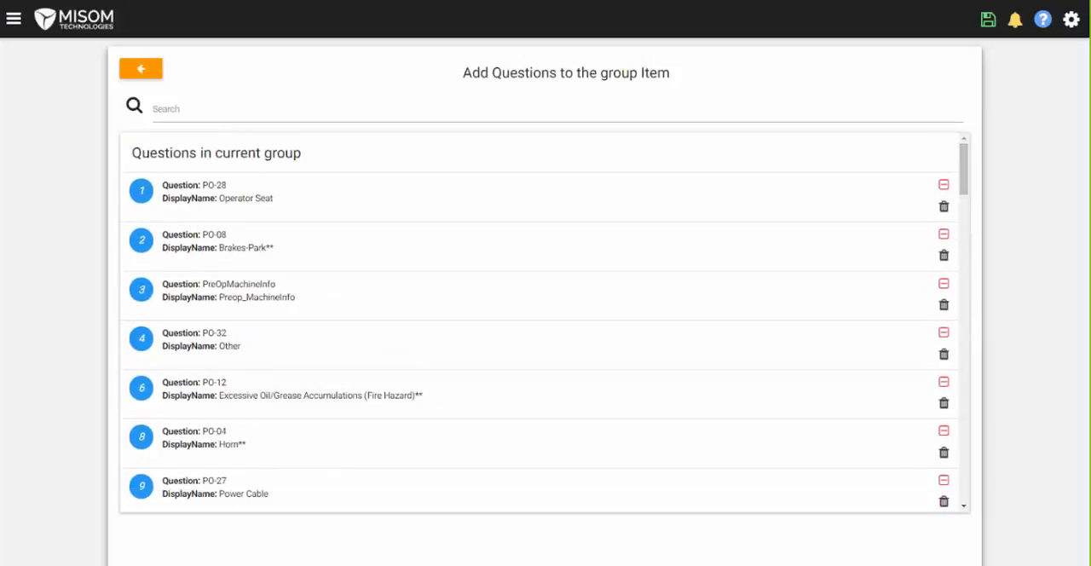
pyautogui.click(141, 71)
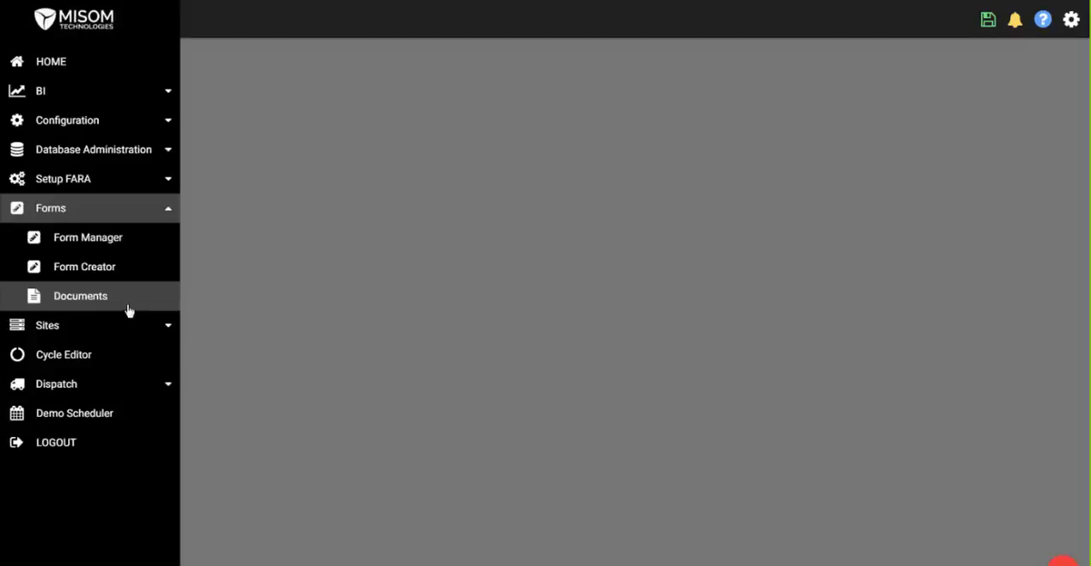
# - Check the saved and submitted forms in Documents, and start a new Pre-operational_Checklist form
pyautogui.click(75, 302)
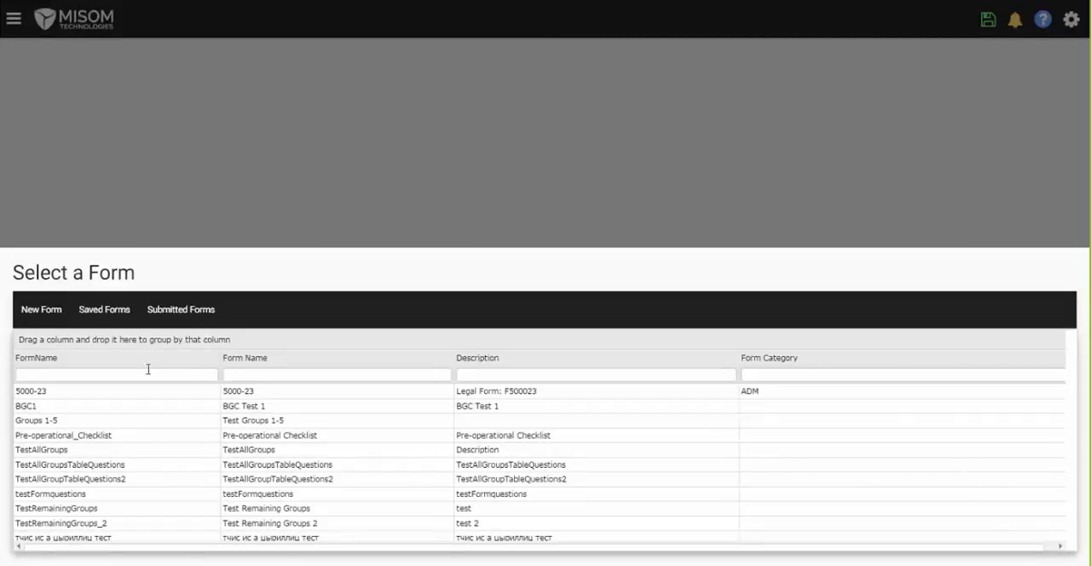
pyautogui.click(104, 315)
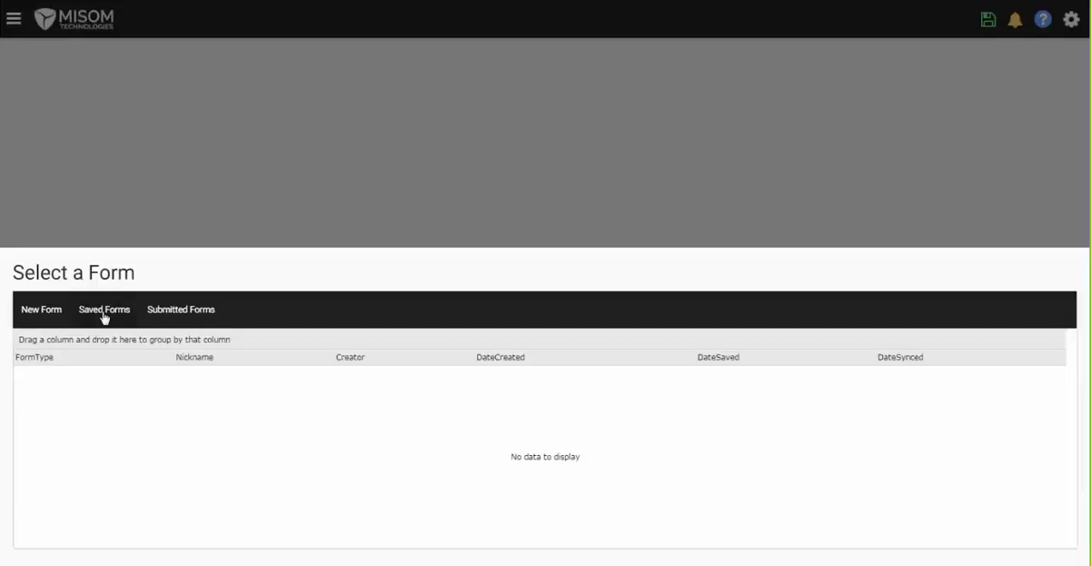
pyautogui.click(172, 314)
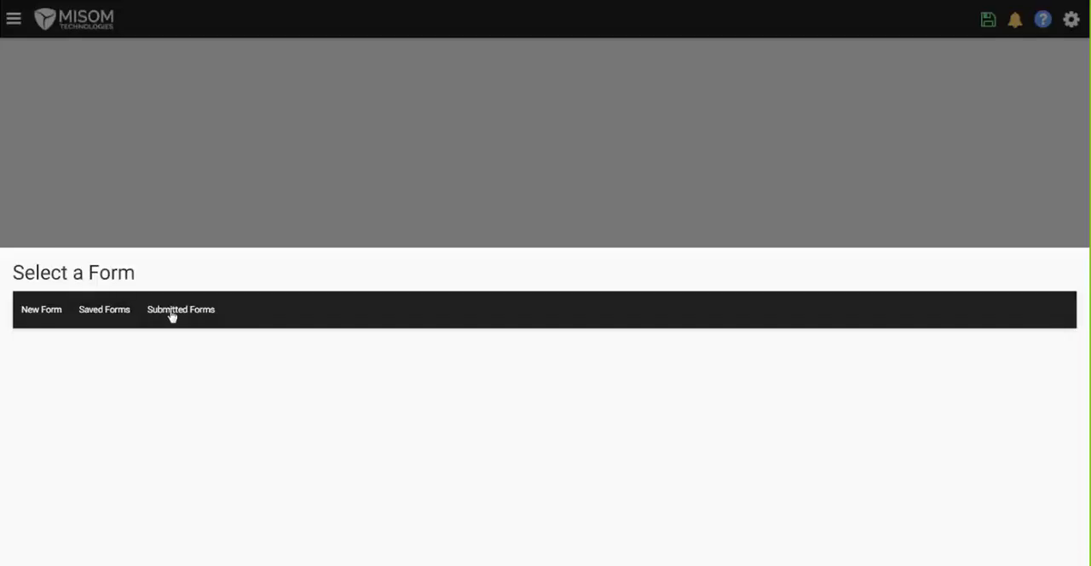
pyautogui.click(49, 314)
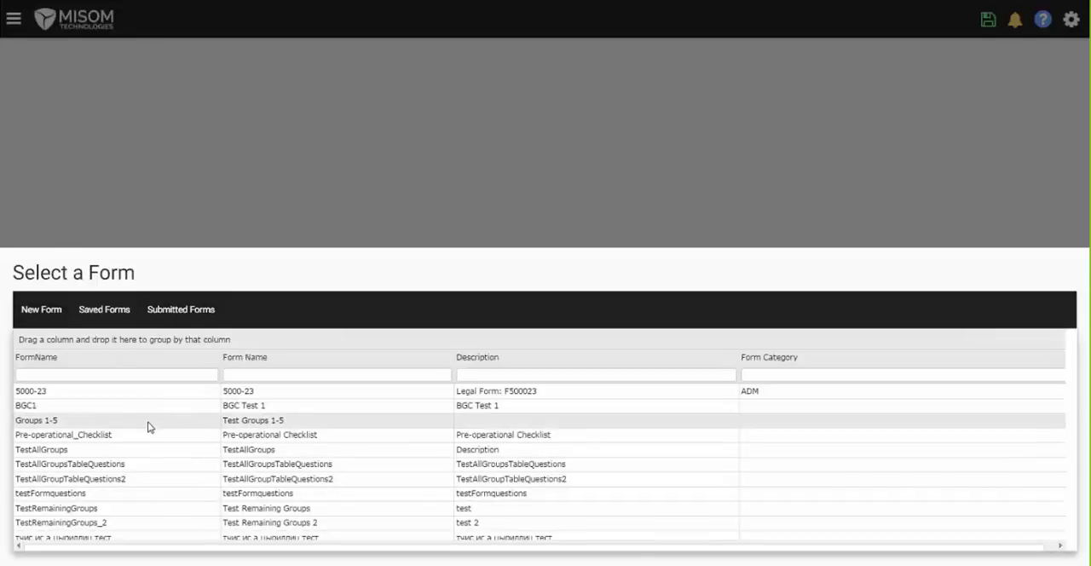
pyautogui.click(99, 433)
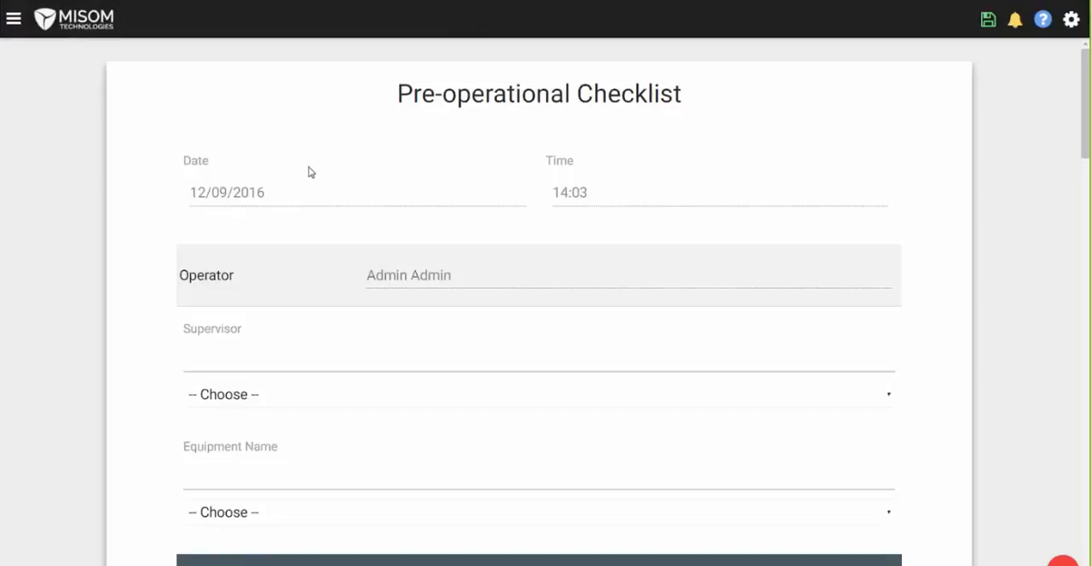